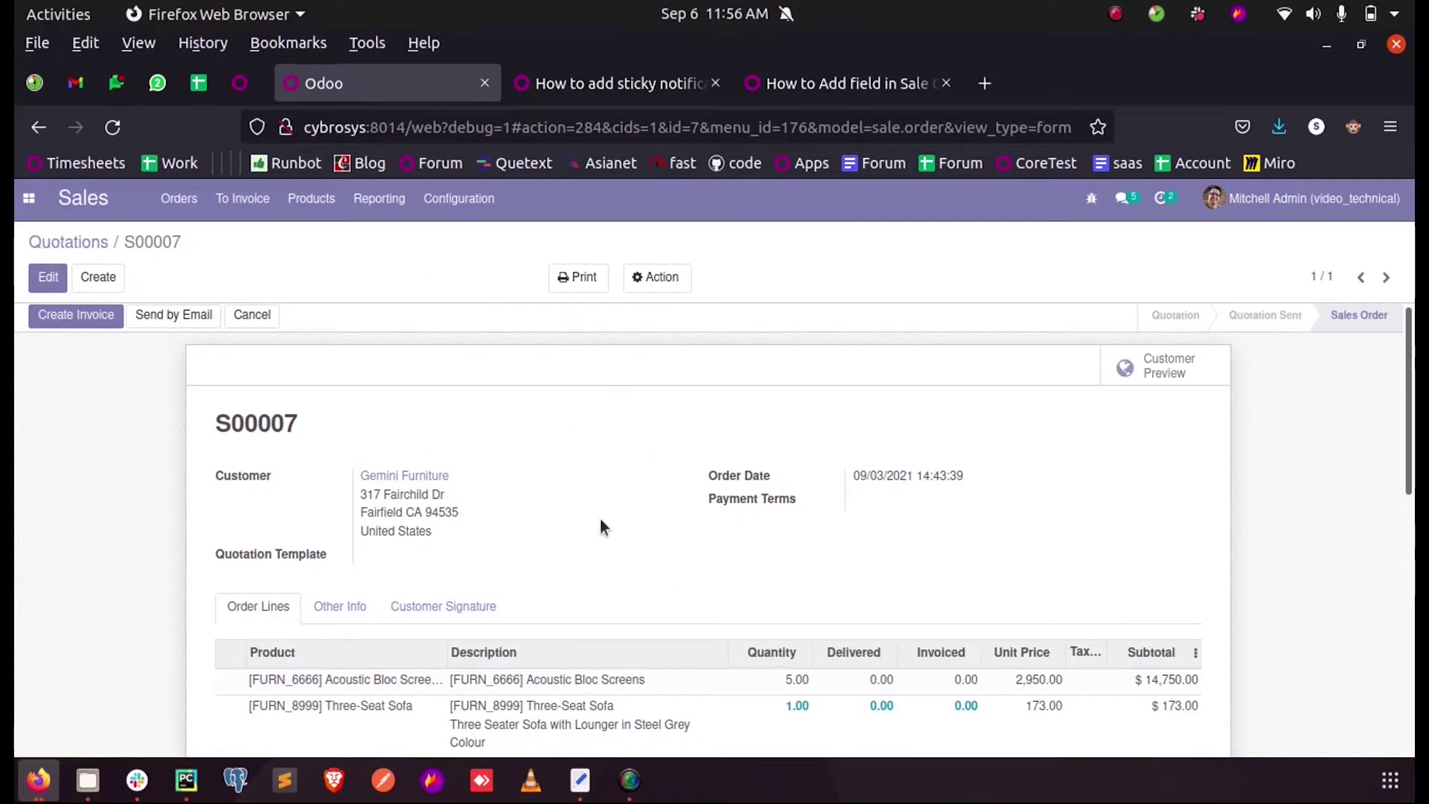
{"action": "scroll", "coordinate": [599, 519], "scroll_direction": "down", "scroll_amount": 3}
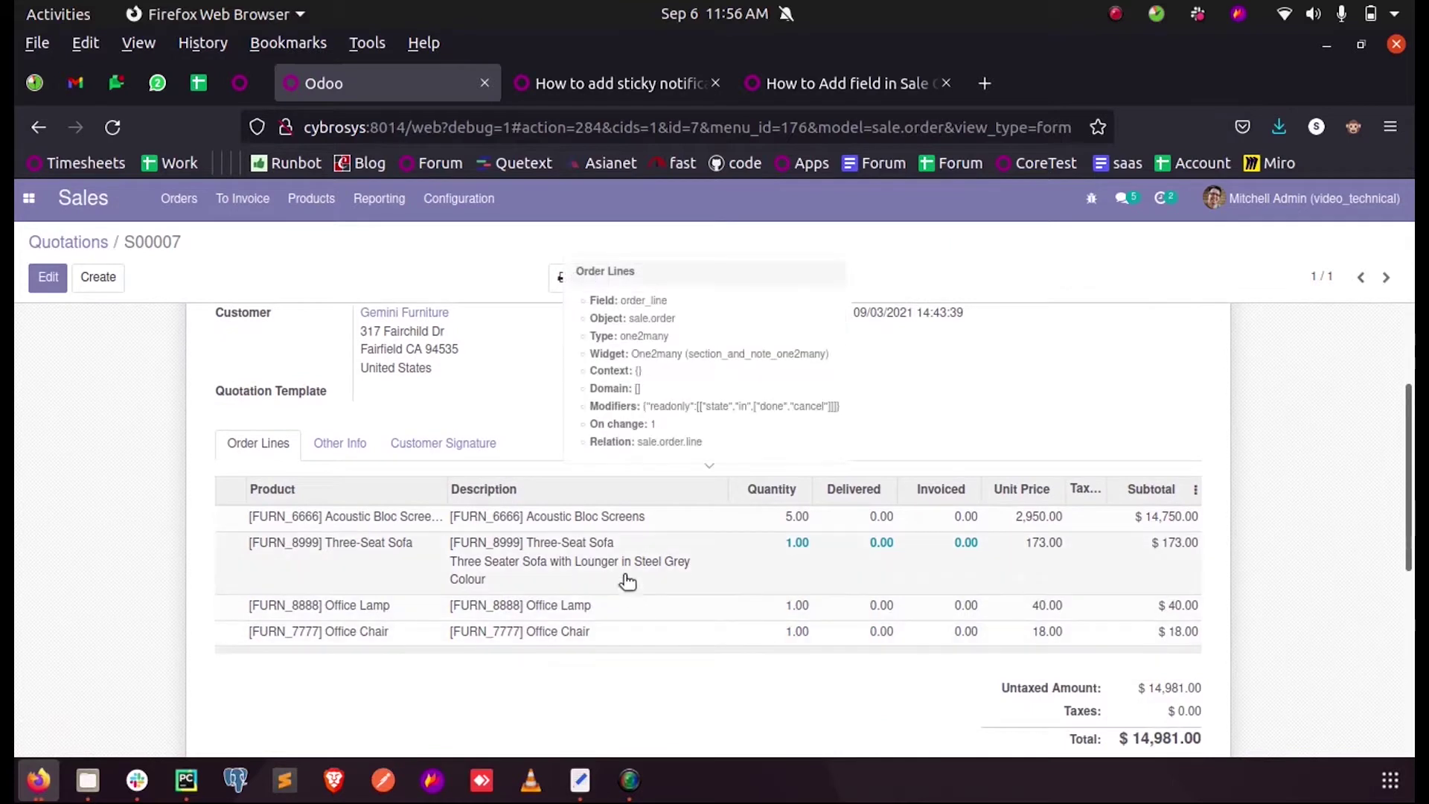
Uncomment the SaleOrderLineInherits class in tips_tricks.py, adding a Boolean 'deliver' field
{"action": "mouse_move", "coordinate": [555, 546]}
{"action": "left_click", "coordinate": [185, 781]}
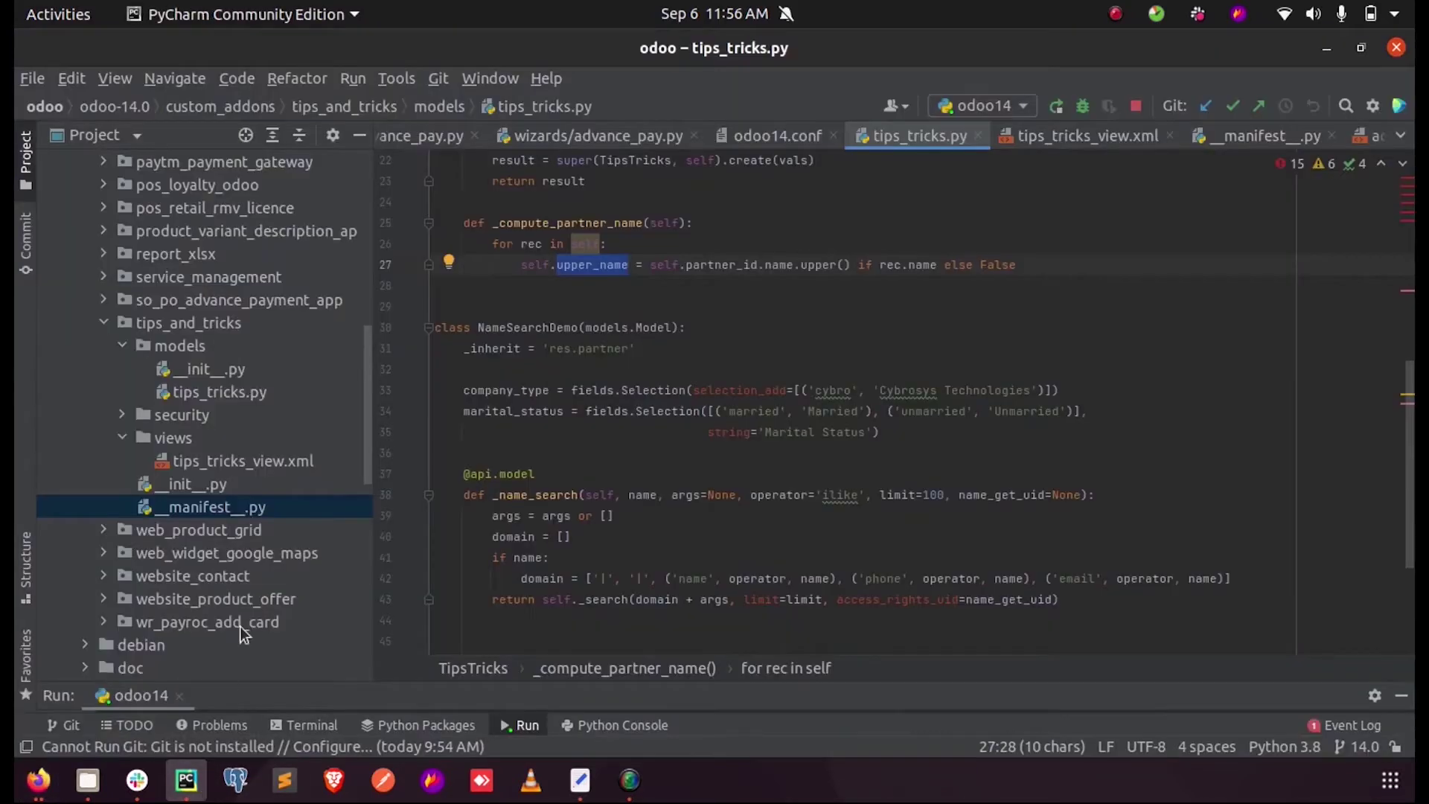
{"action": "scroll", "coordinate": [600, 466], "scroll_direction": "down", "scroll_amount": 3}
{"action": "scroll", "coordinate": [593, 472], "scroll_direction": "down", "scroll_amount": 1}
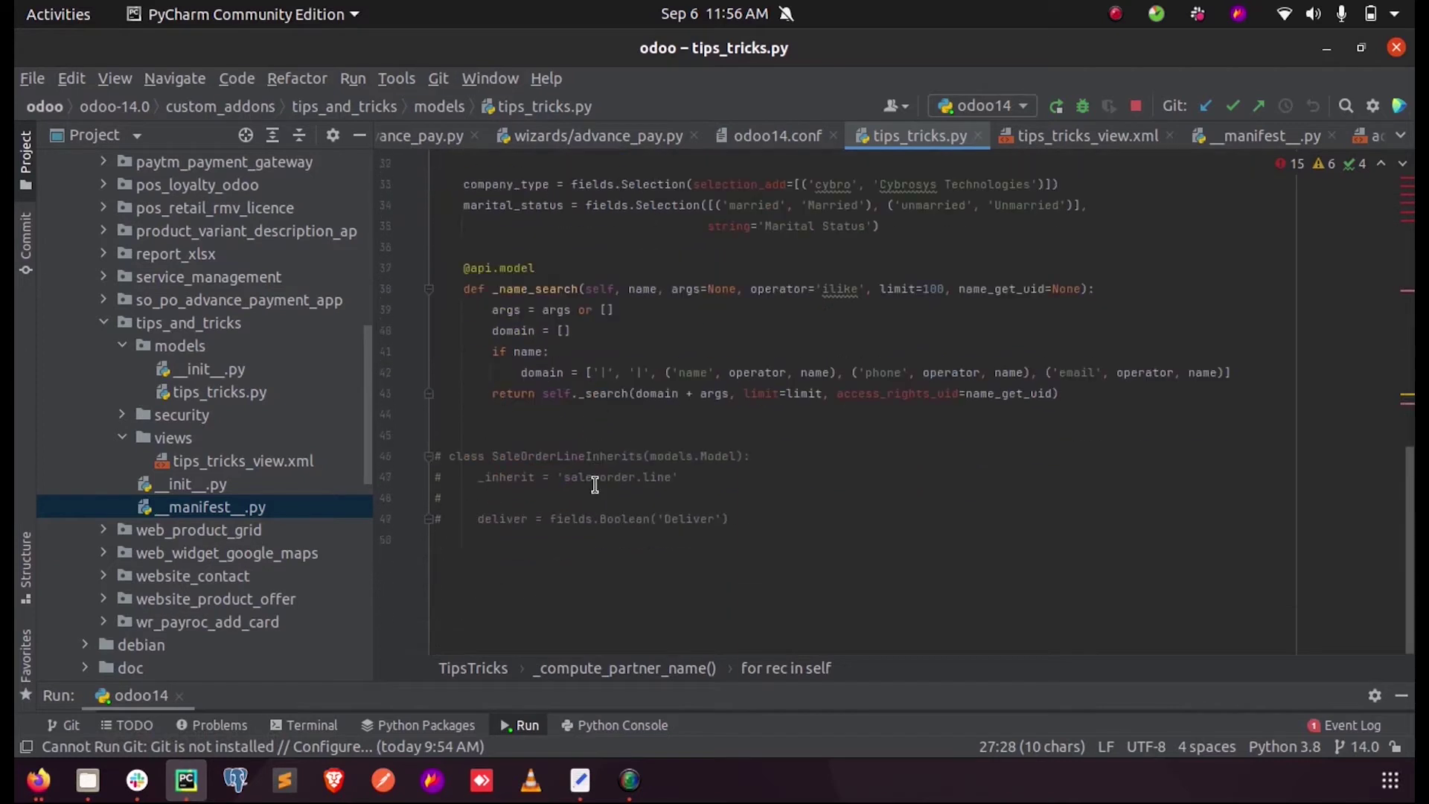
{"action": "mouse_move", "coordinate": [730, 520]}
{"action": "left_mouse_down"}
{"action": "mouse_move", "coordinate": [520, 427]}
{"action": "mouse_move", "coordinate": [511, 455]}
{"action": "left_mouse_up"}
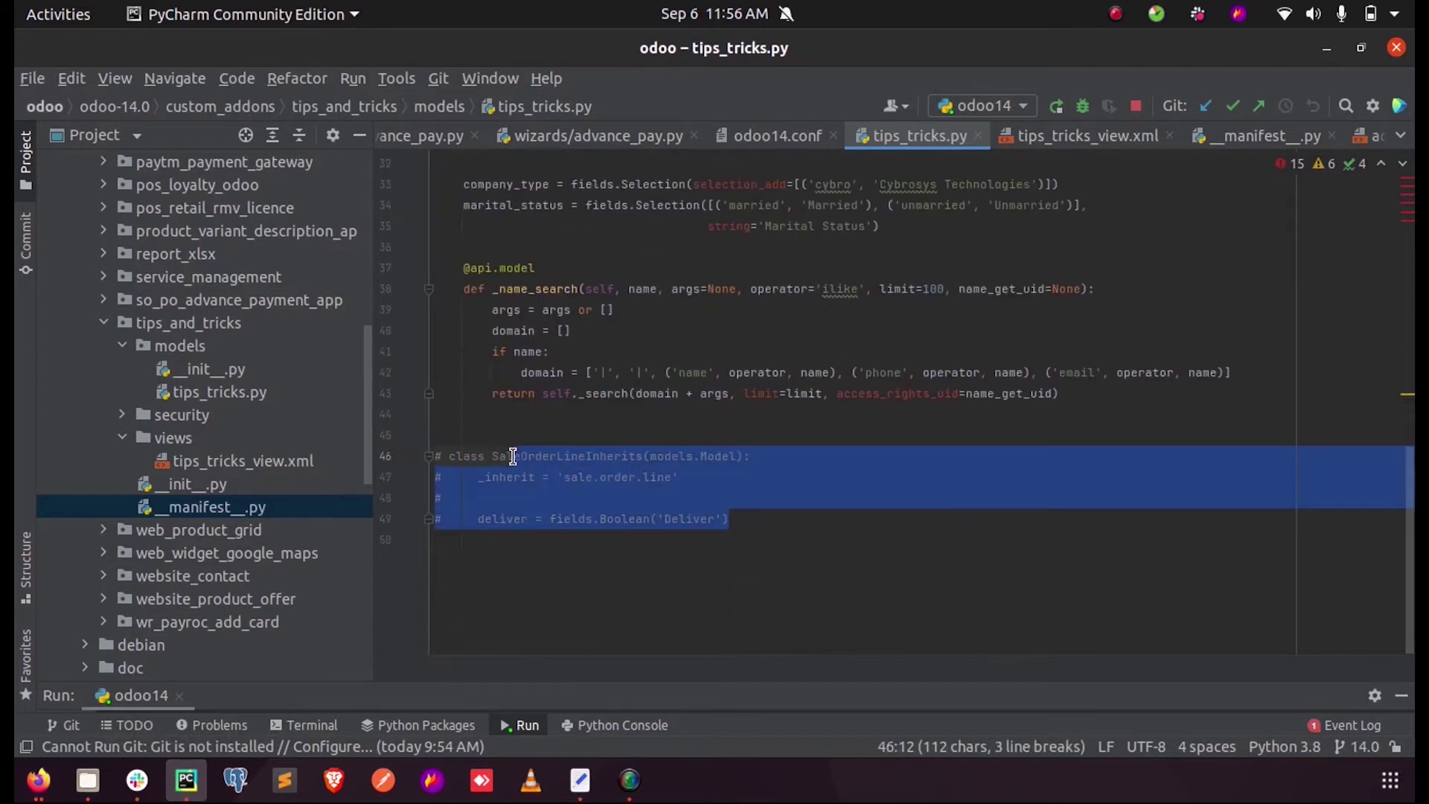
{"action": "key", "text": "ctrl+slash"}
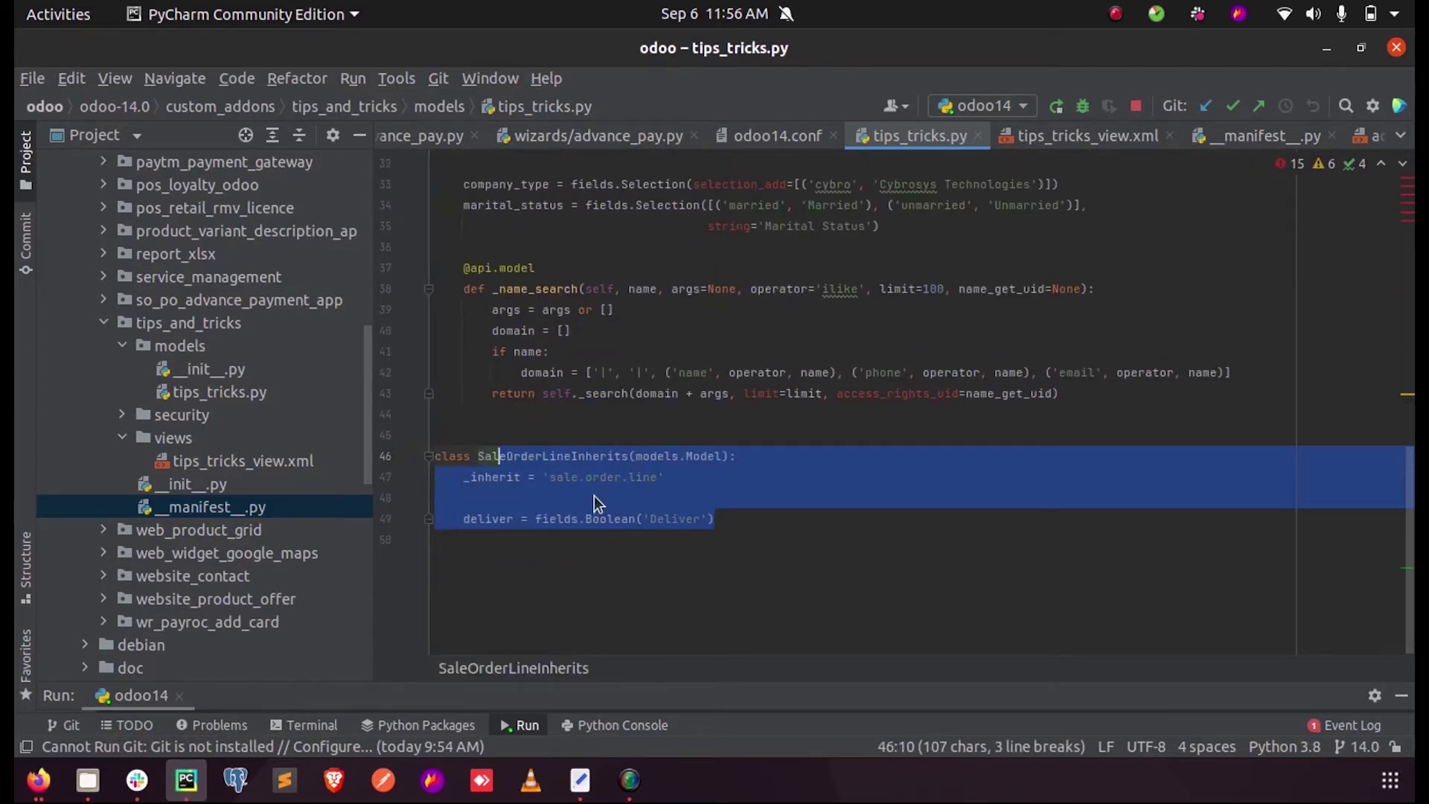
{"action": "left_click", "coordinate": [511, 491]}
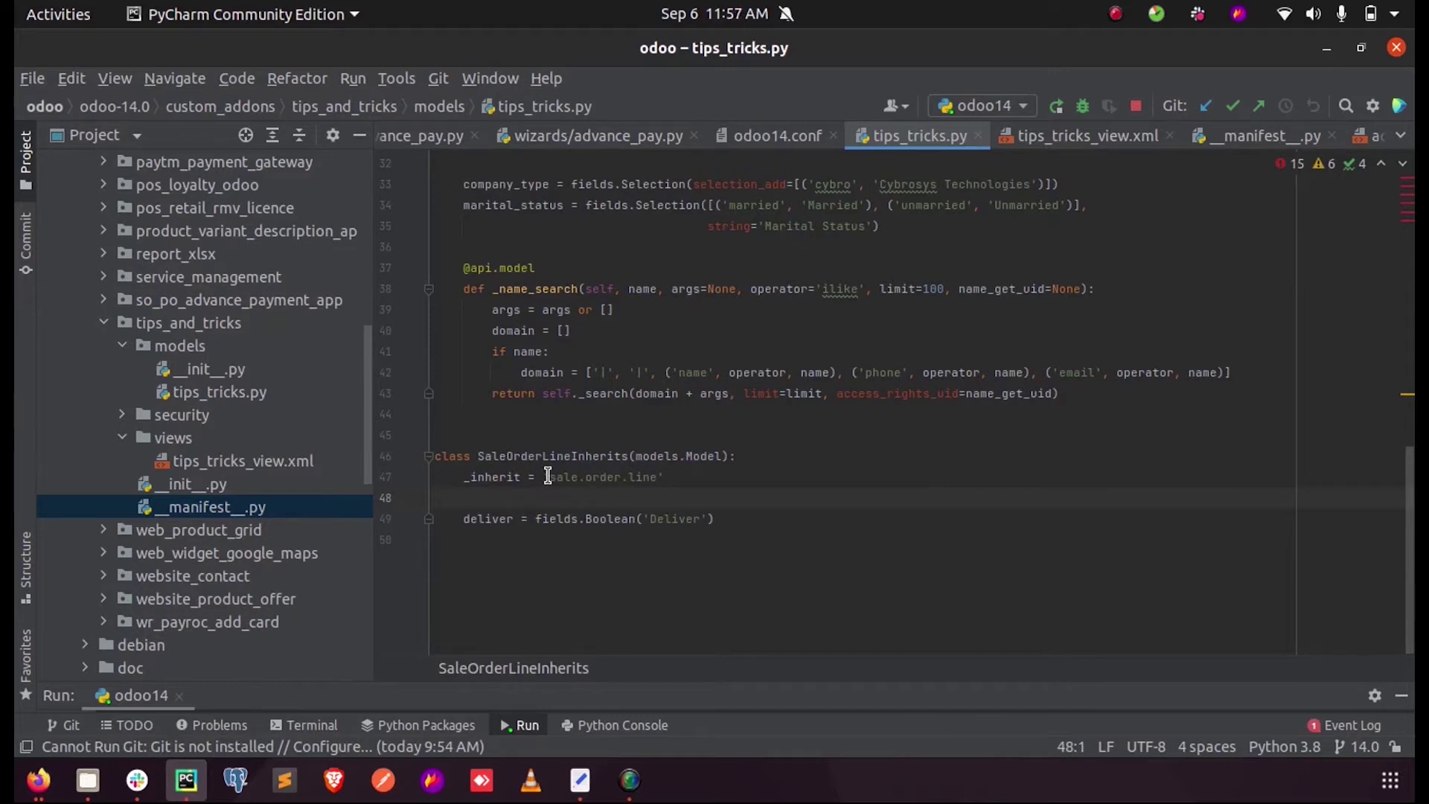
{"action": "left_click", "coordinate": [39, 780]}
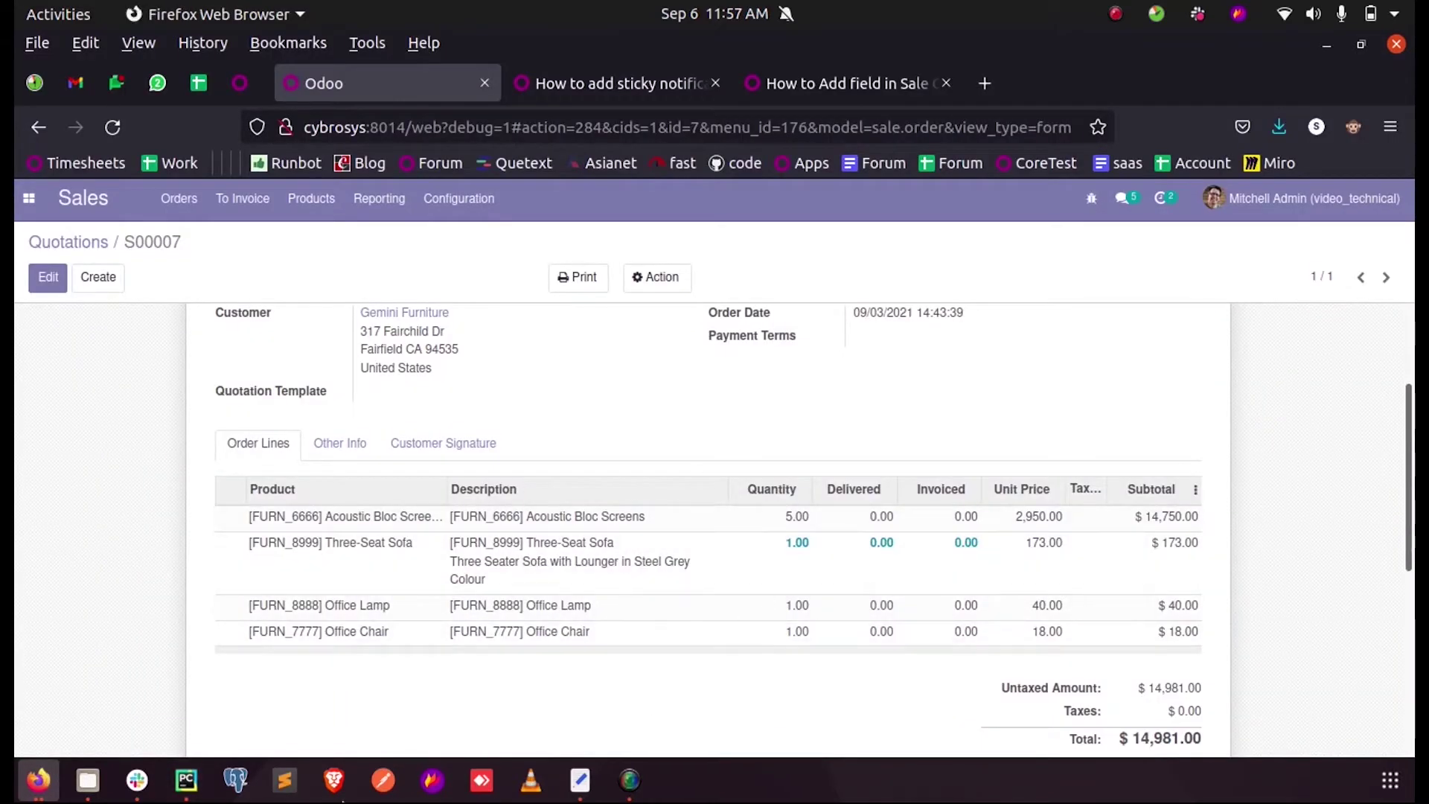
{"action": "left_click", "coordinate": [185, 782]}
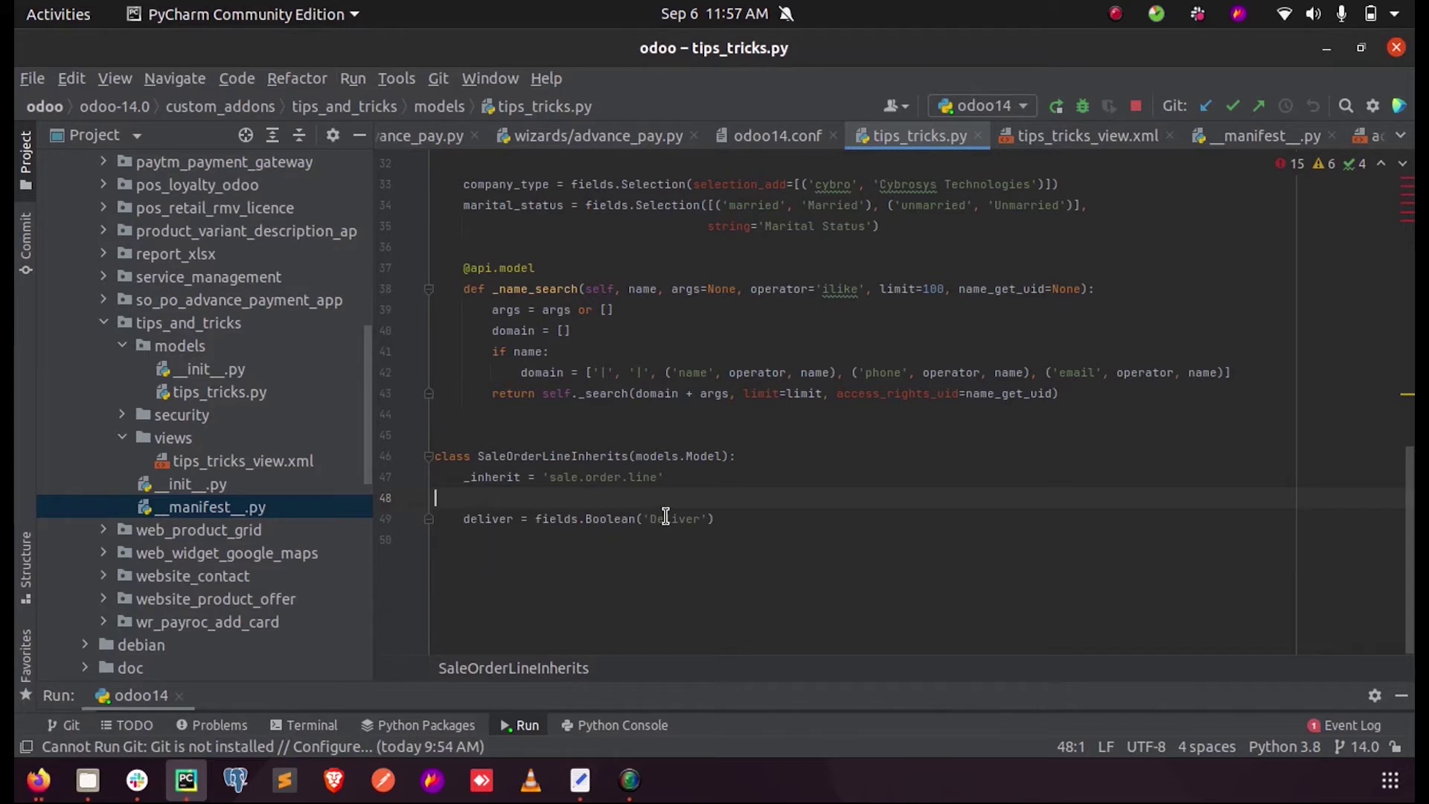
{"action": "left_click_drag", "start_coordinate": [651, 520], "coordinate": [682, 519]}
{"action": "left_click", "coordinate": [787, 521]}
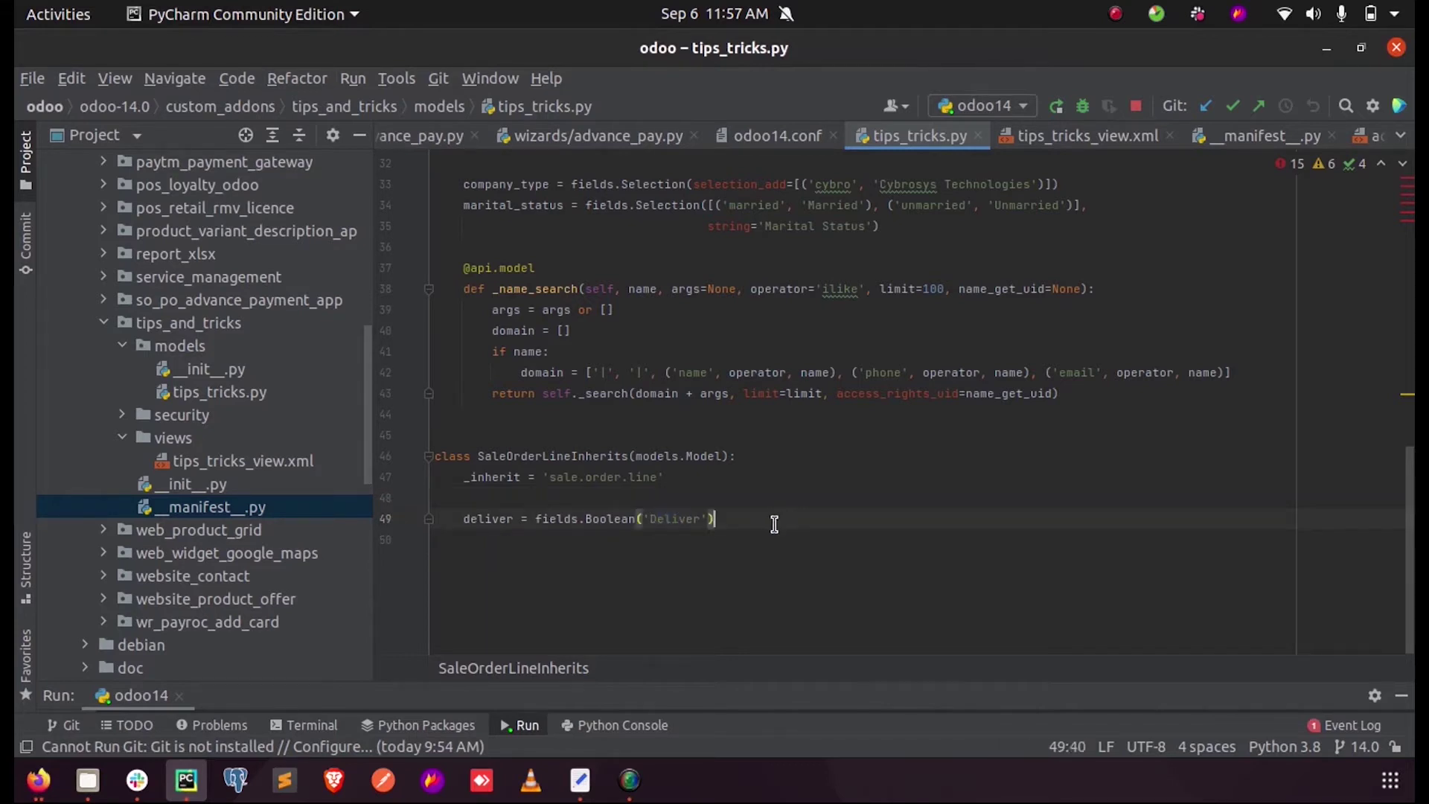
{"action": "left_click", "coordinate": [1038, 134]}
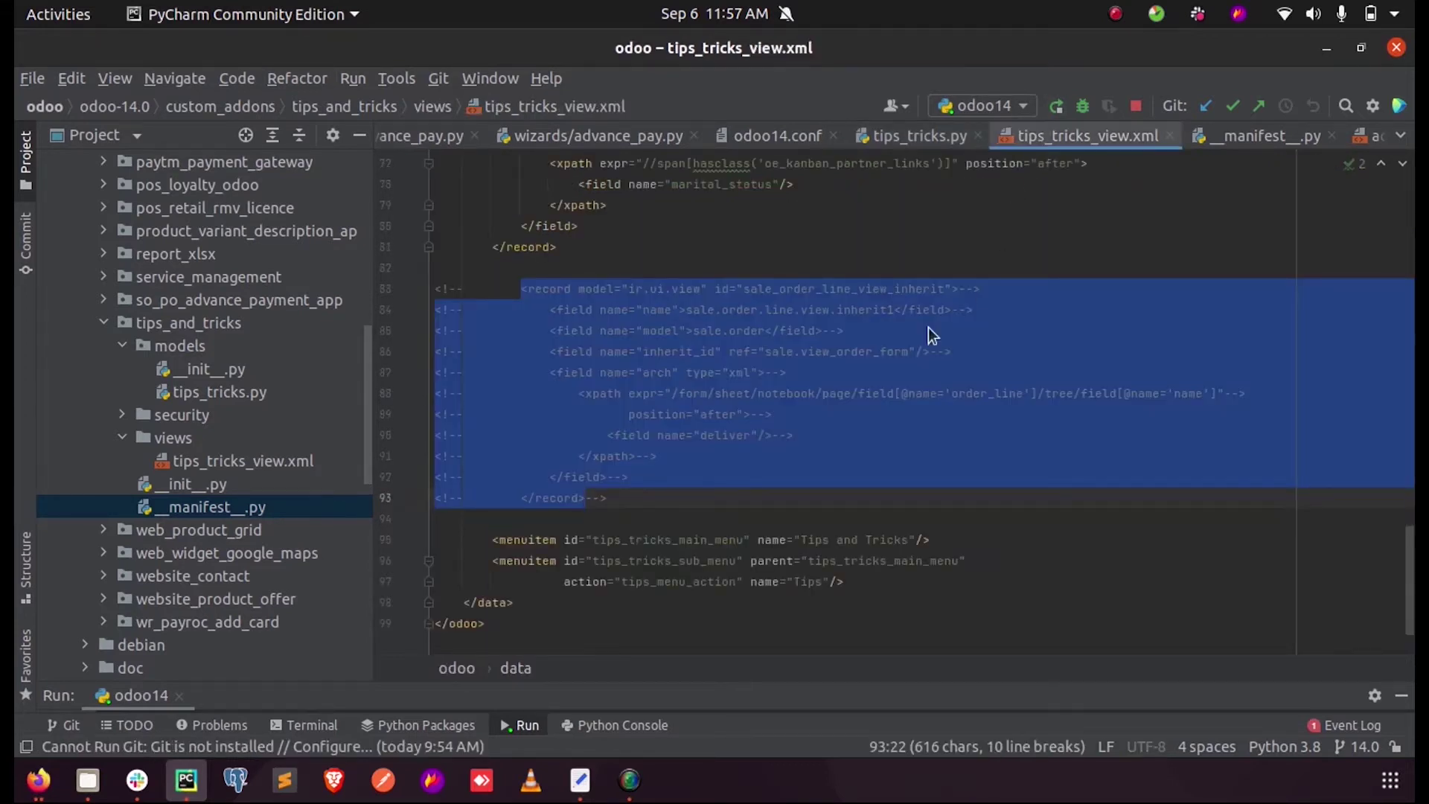
Uncomment the sale_order_line_view_inherit record that places 'deliver' after the order line name
{"action": "key", "text": "ctrl+slash"}
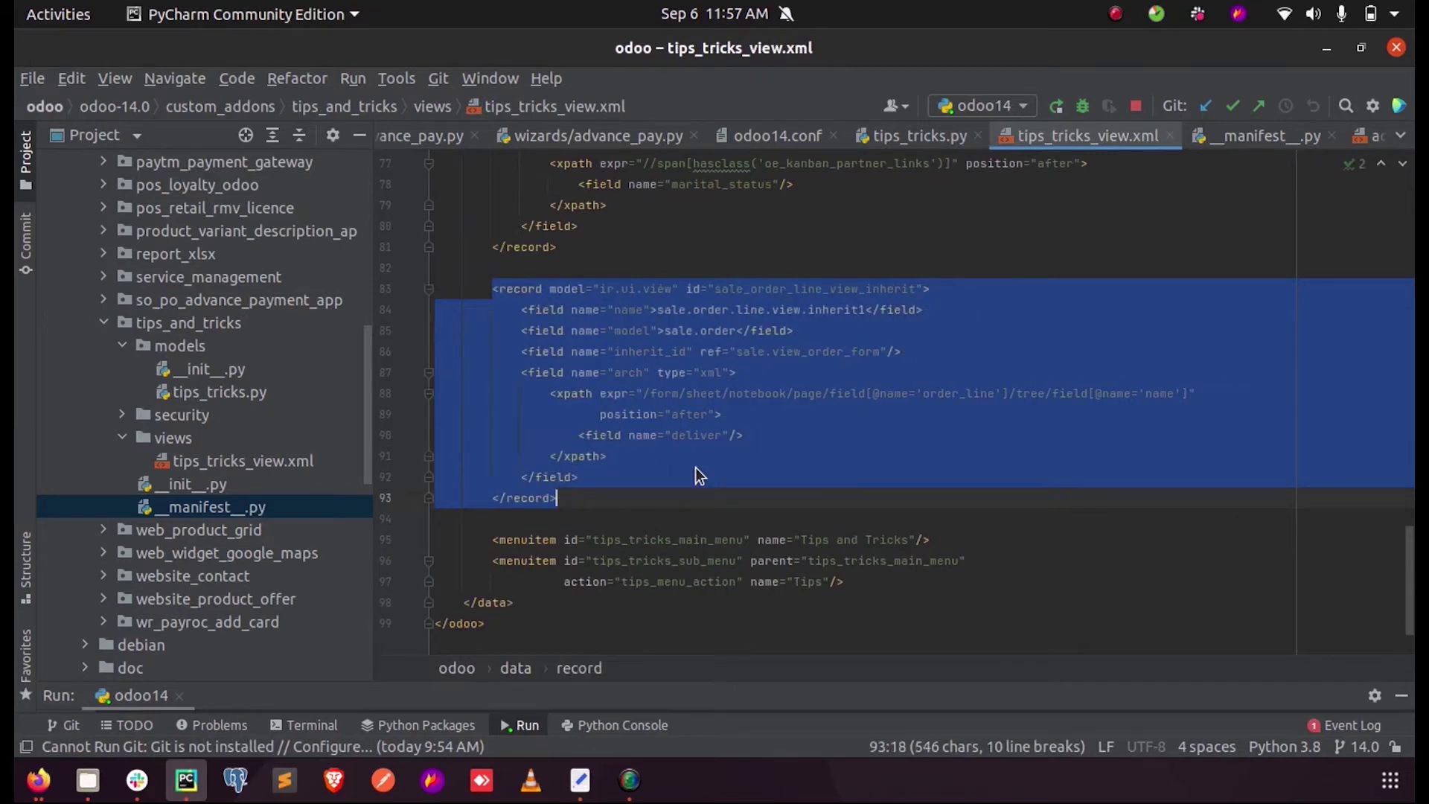
{"action": "left_click", "coordinate": [693, 351]}
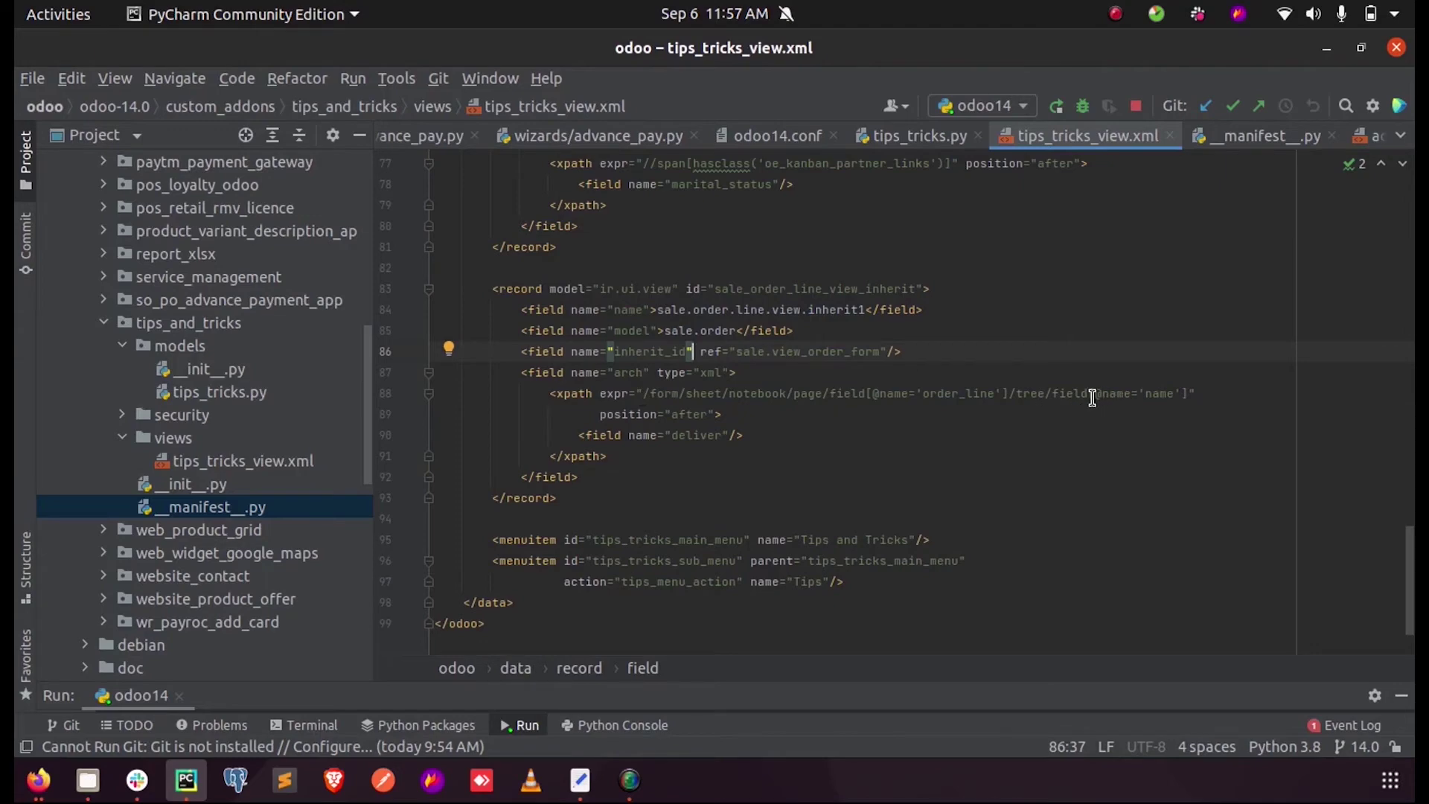
{"action": "left_click", "coordinate": [38, 780]}
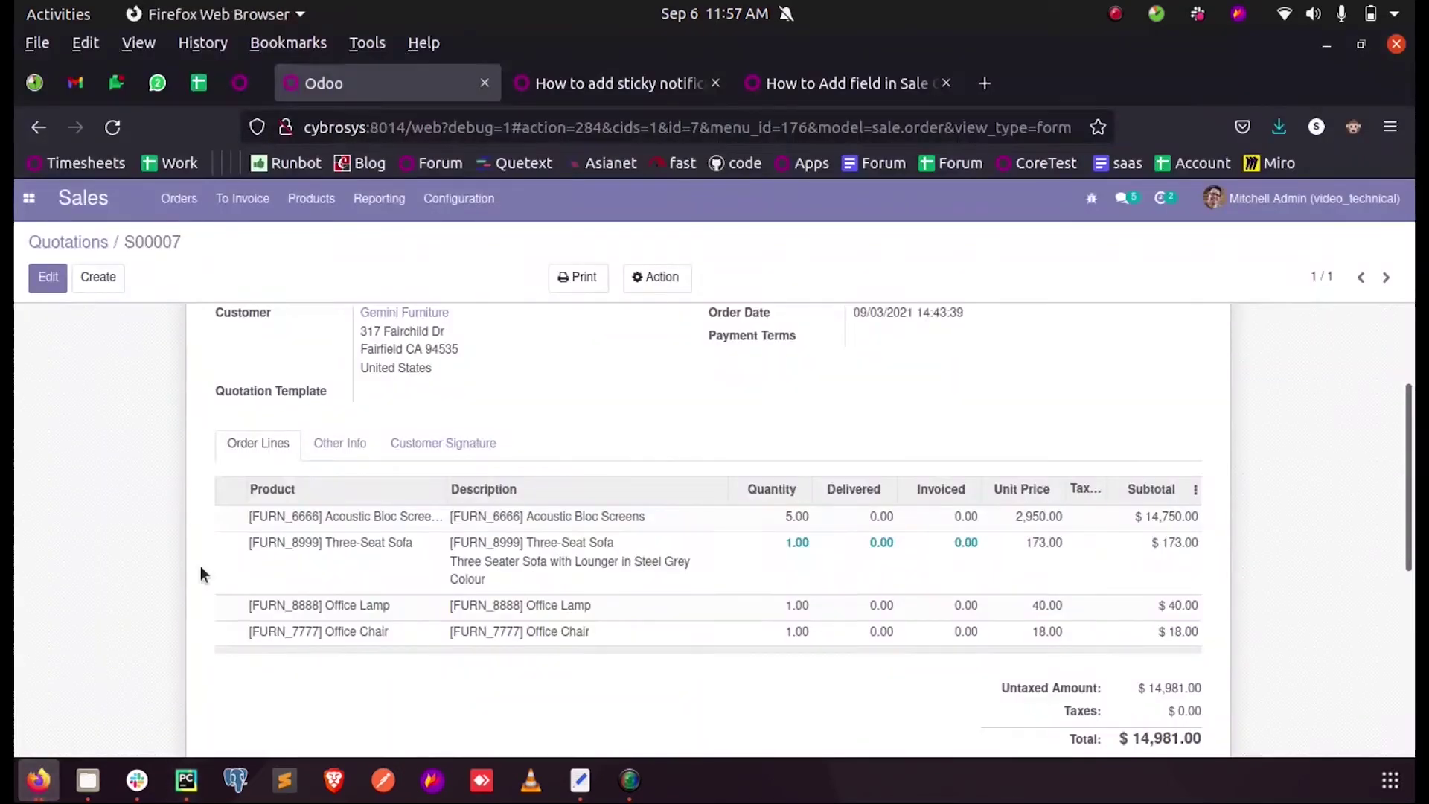
{"action": "left_click", "coordinate": [186, 780]}
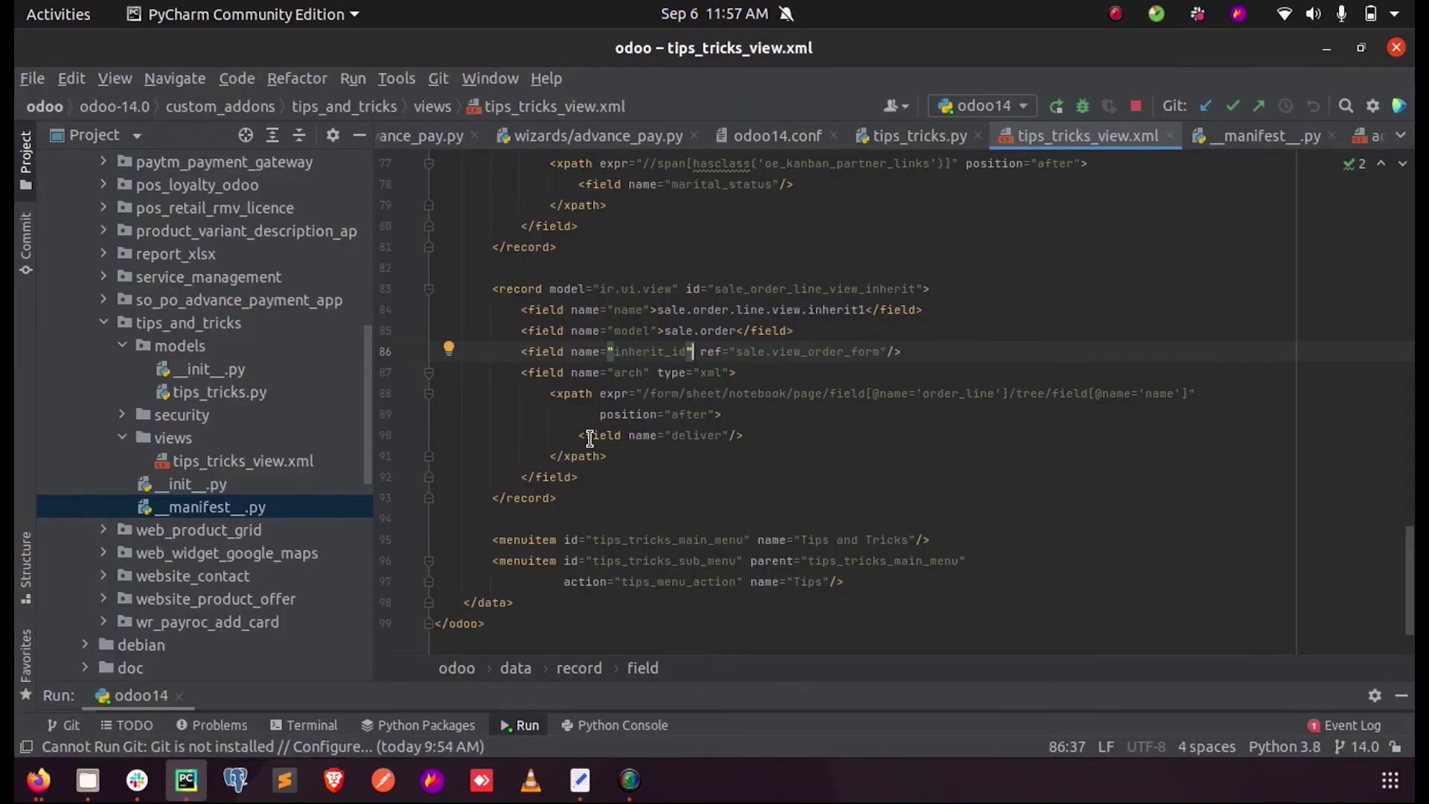
{"action": "left_click_drag", "start_coordinate": [579, 436], "coordinate": [746, 434]}
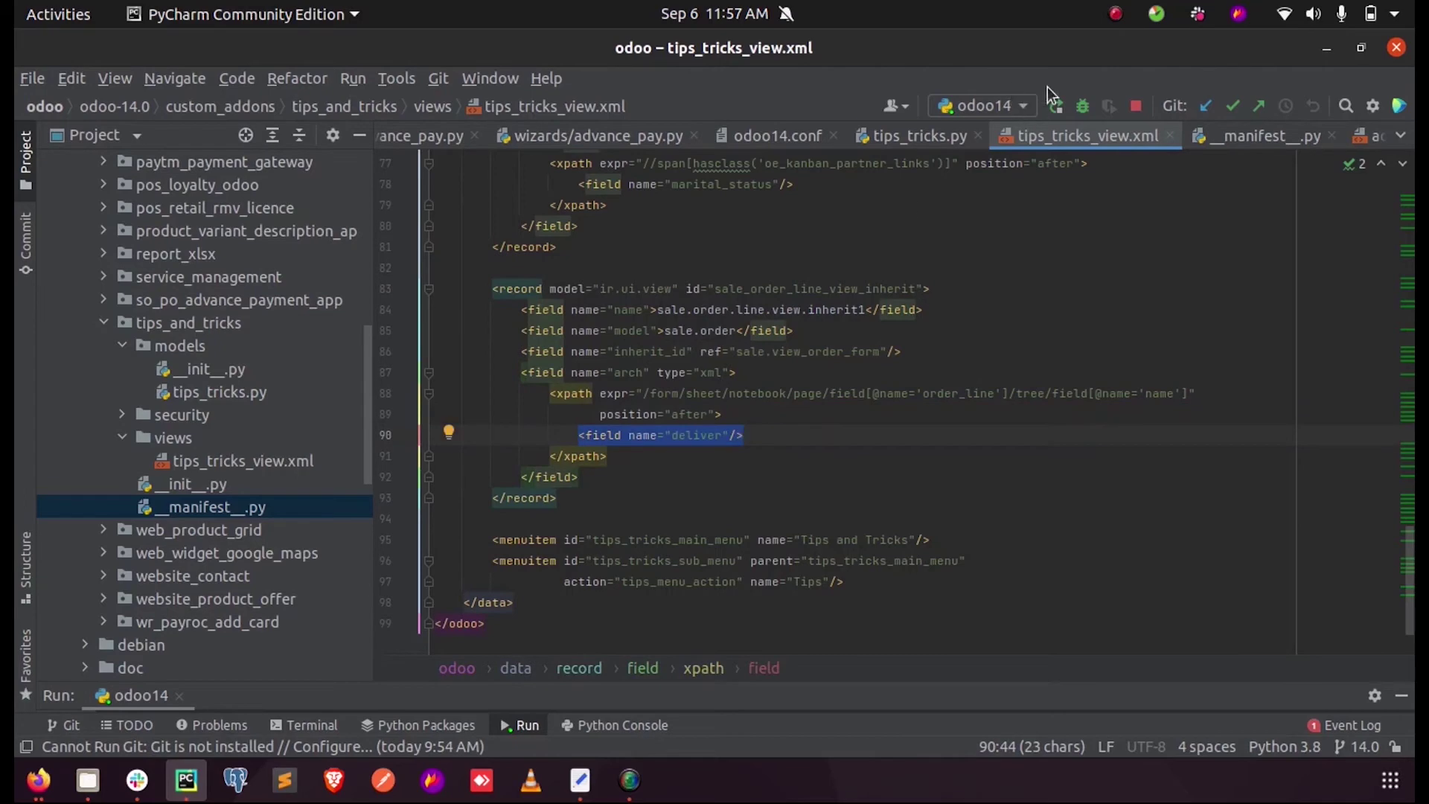
{"action": "left_click", "coordinate": [38, 780]}
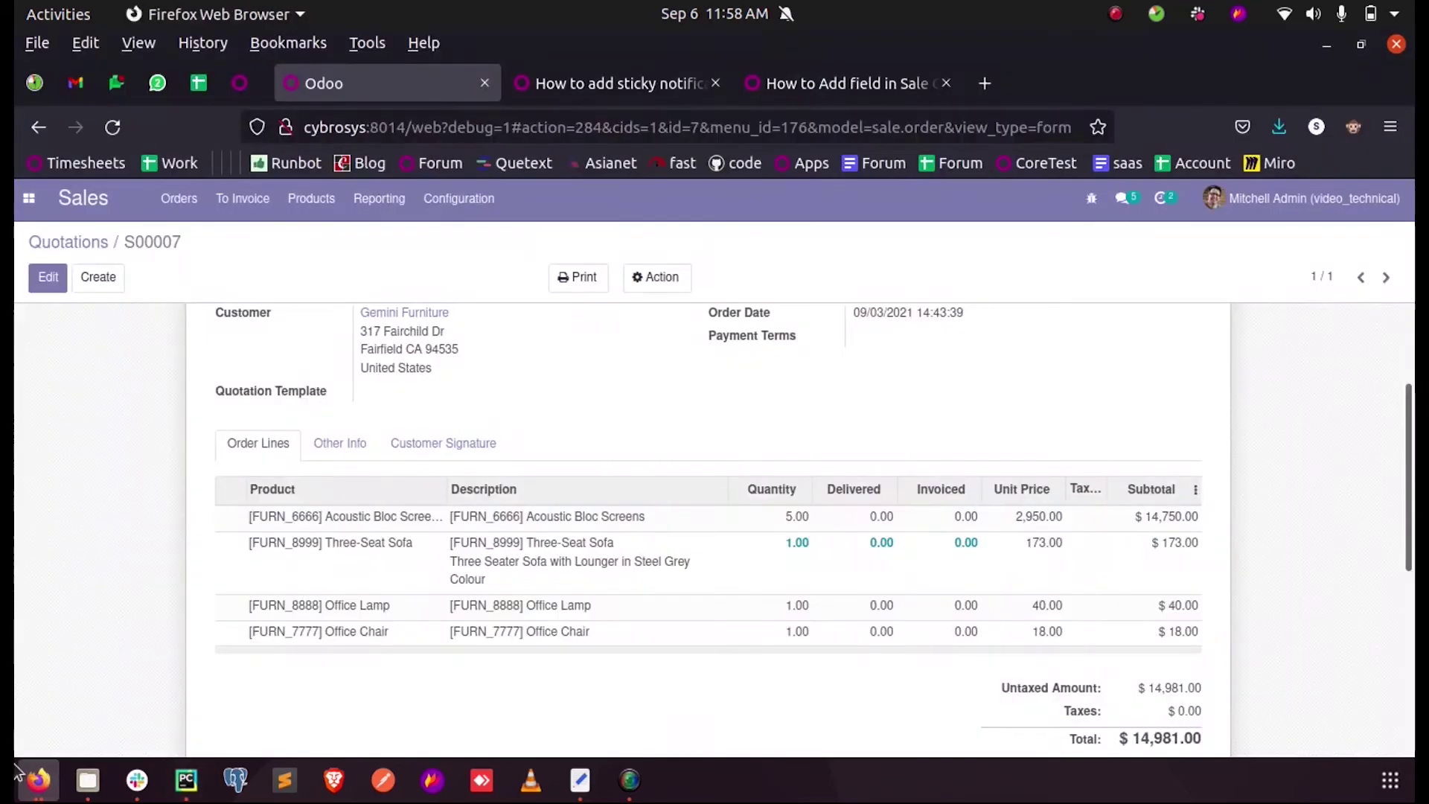
Search all modules for 'tips' and upgrade the Odoo Tips & Tricks module
{"action": "left_click", "coordinate": [29, 199]}
{"action": "left_click", "coordinate": [73, 379]}
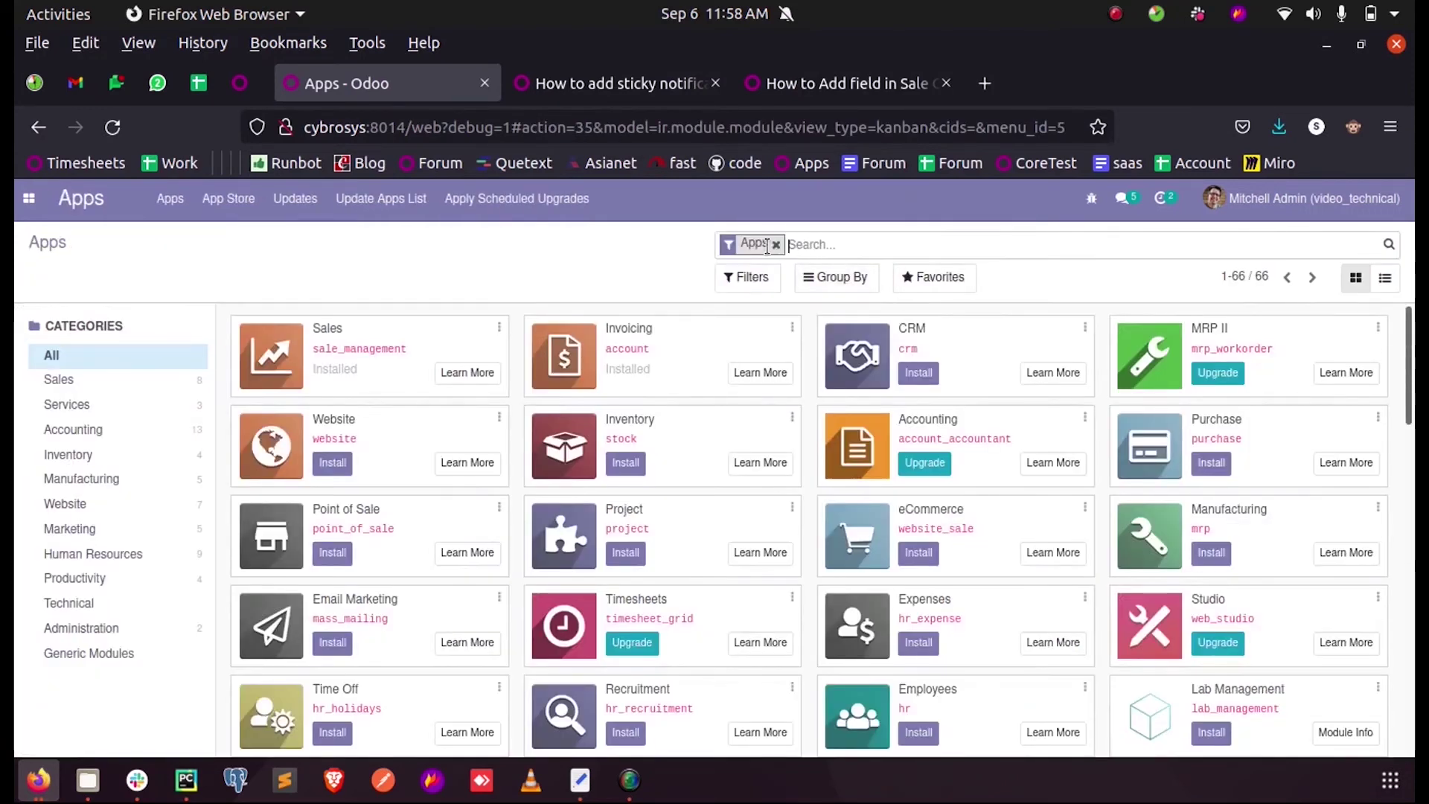
{"action": "left_click", "coordinate": [773, 244]}
{"action": "type", "text": "tips"}
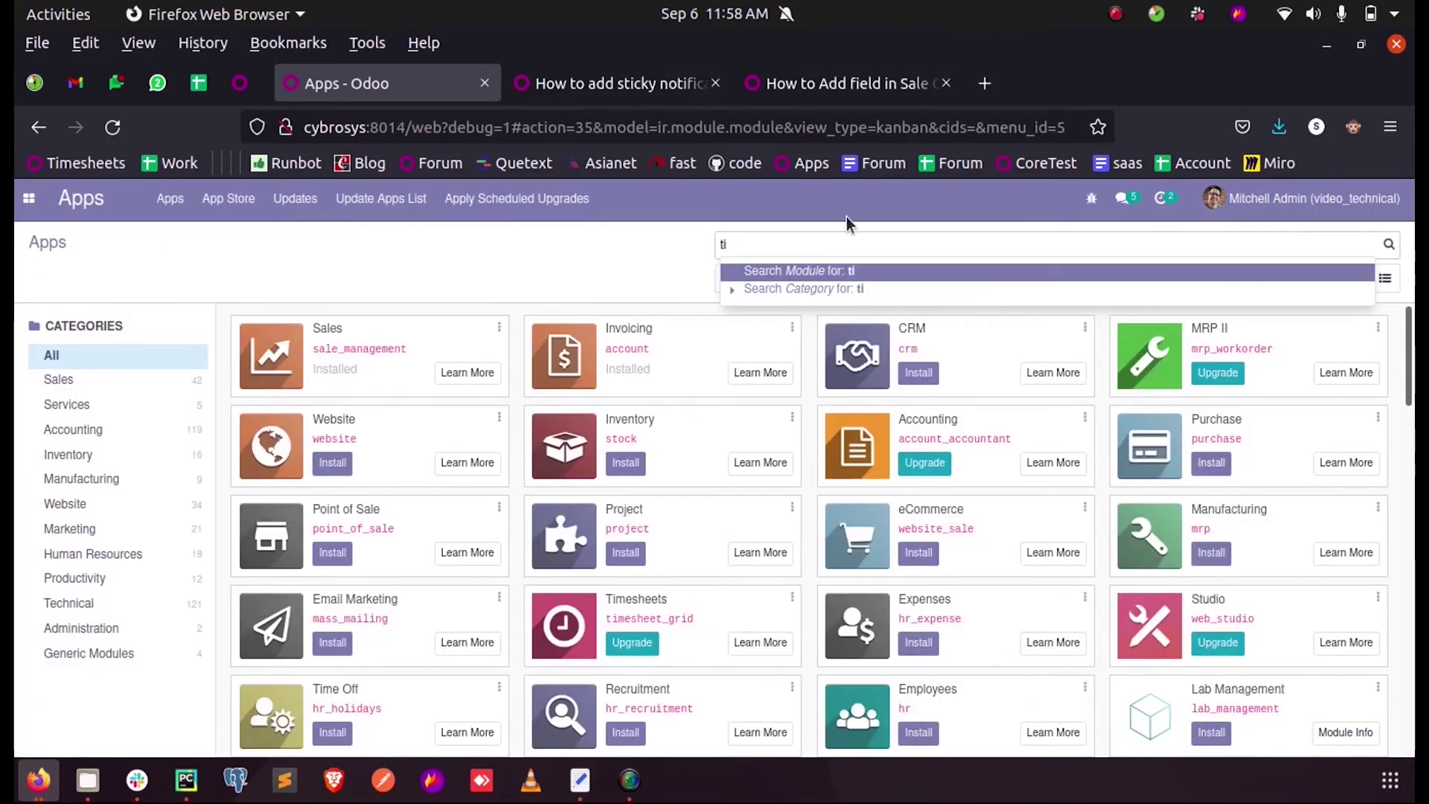
{"action": "key", "text": "Return"}
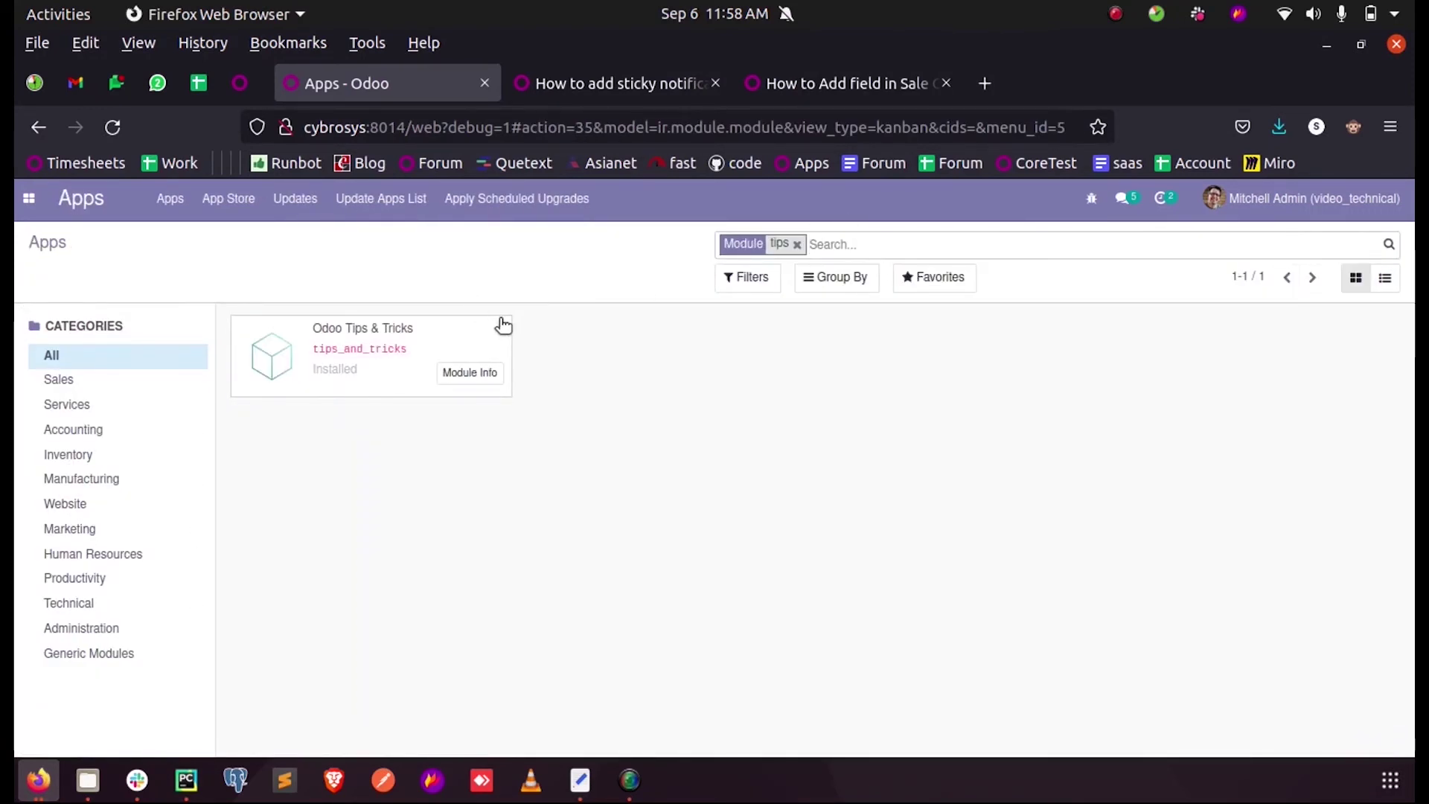
{"action": "left_click", "coordinate": [501, 327]}
{"action": "left_click", "coordinate": [467, 383]}
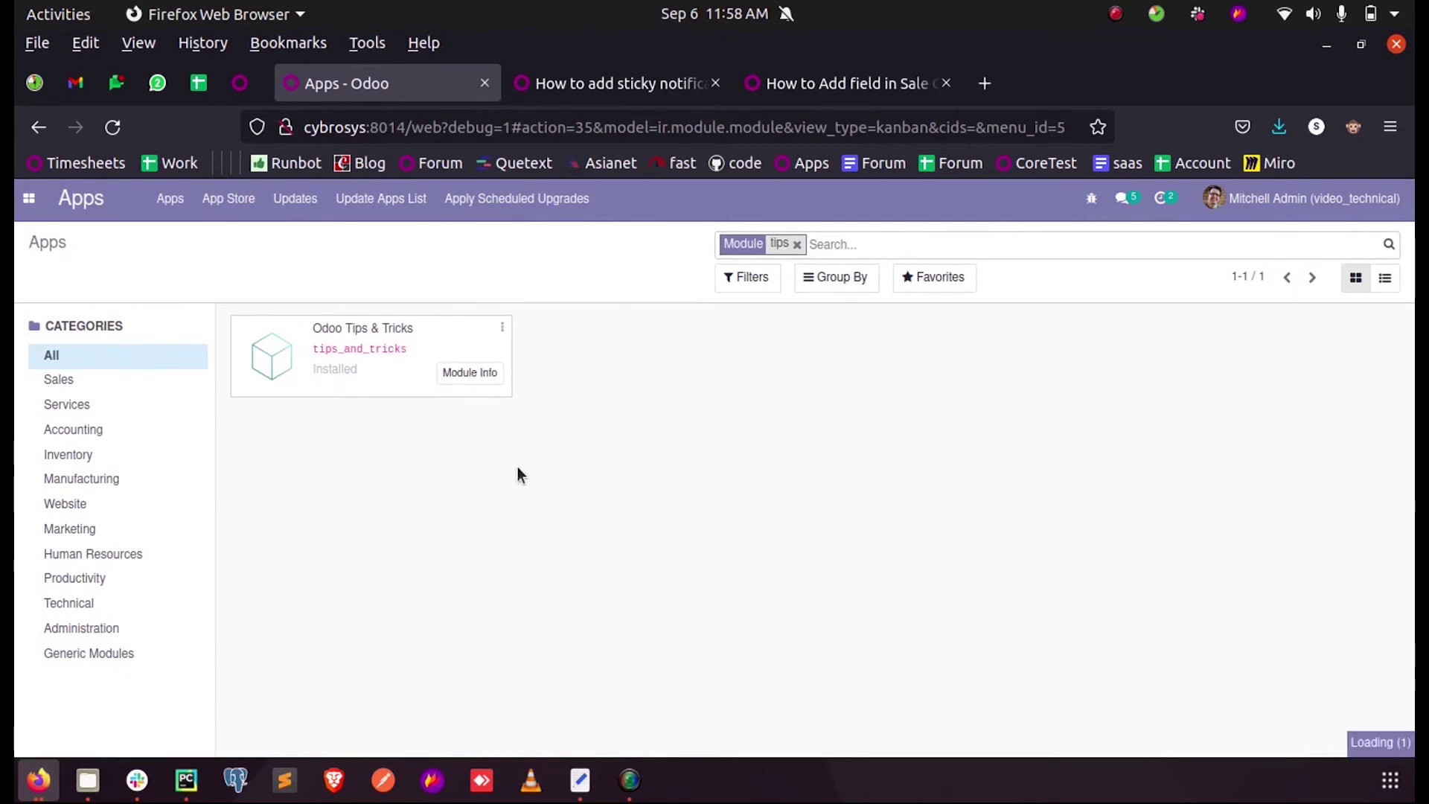
{"action": "left_click", "coordinate": [29, 197]}
Create a new quotation with a [DESK0004] Customizable Desk (Aluminium, Black) order line
{"action": "left_click", "coordinate": [35, 285]}
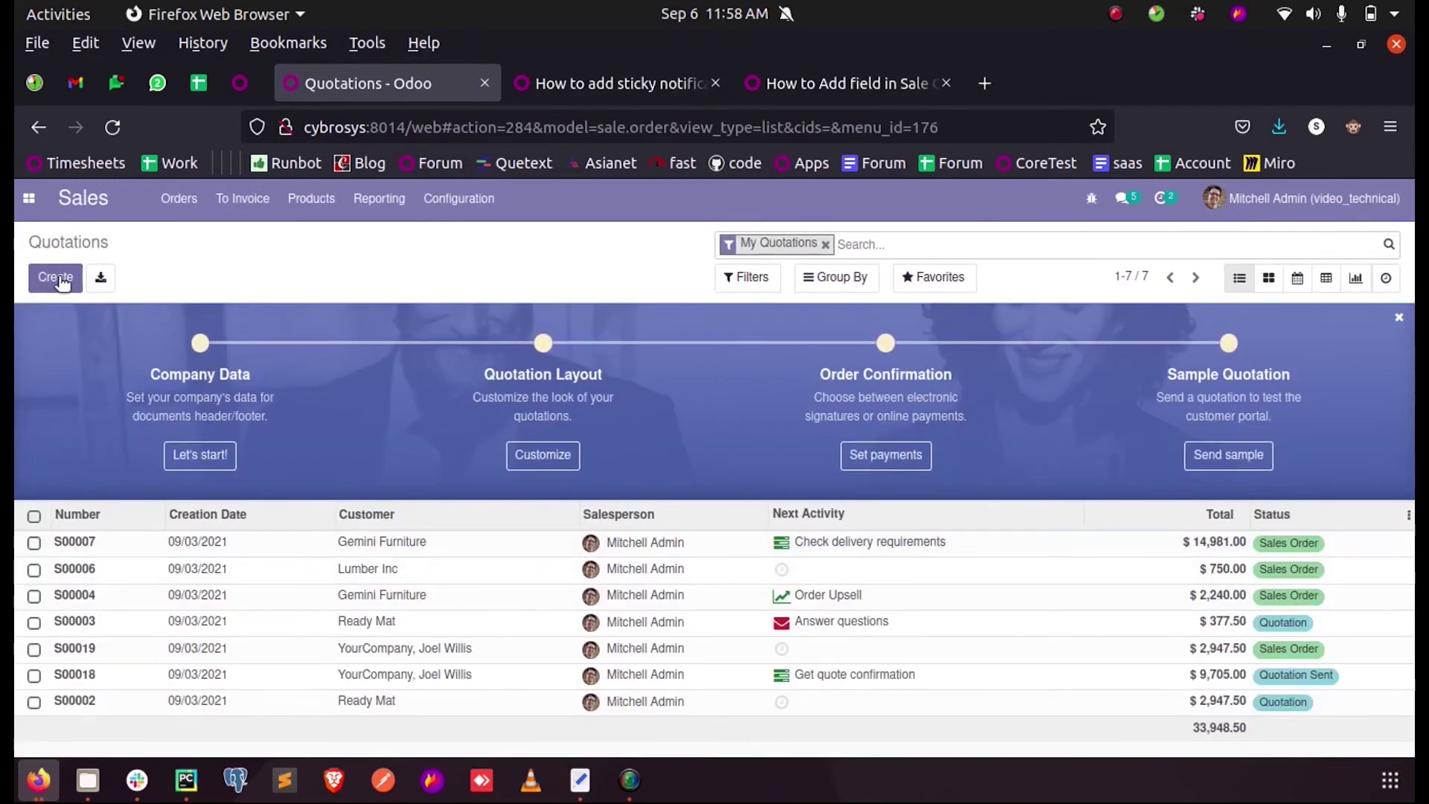
{"action": "left_click", "coordinate": [64, 276]}
{"action": "scroll", "coordinate": [450, 441], "scroll_direction": "down", "scroll_amount": 4}
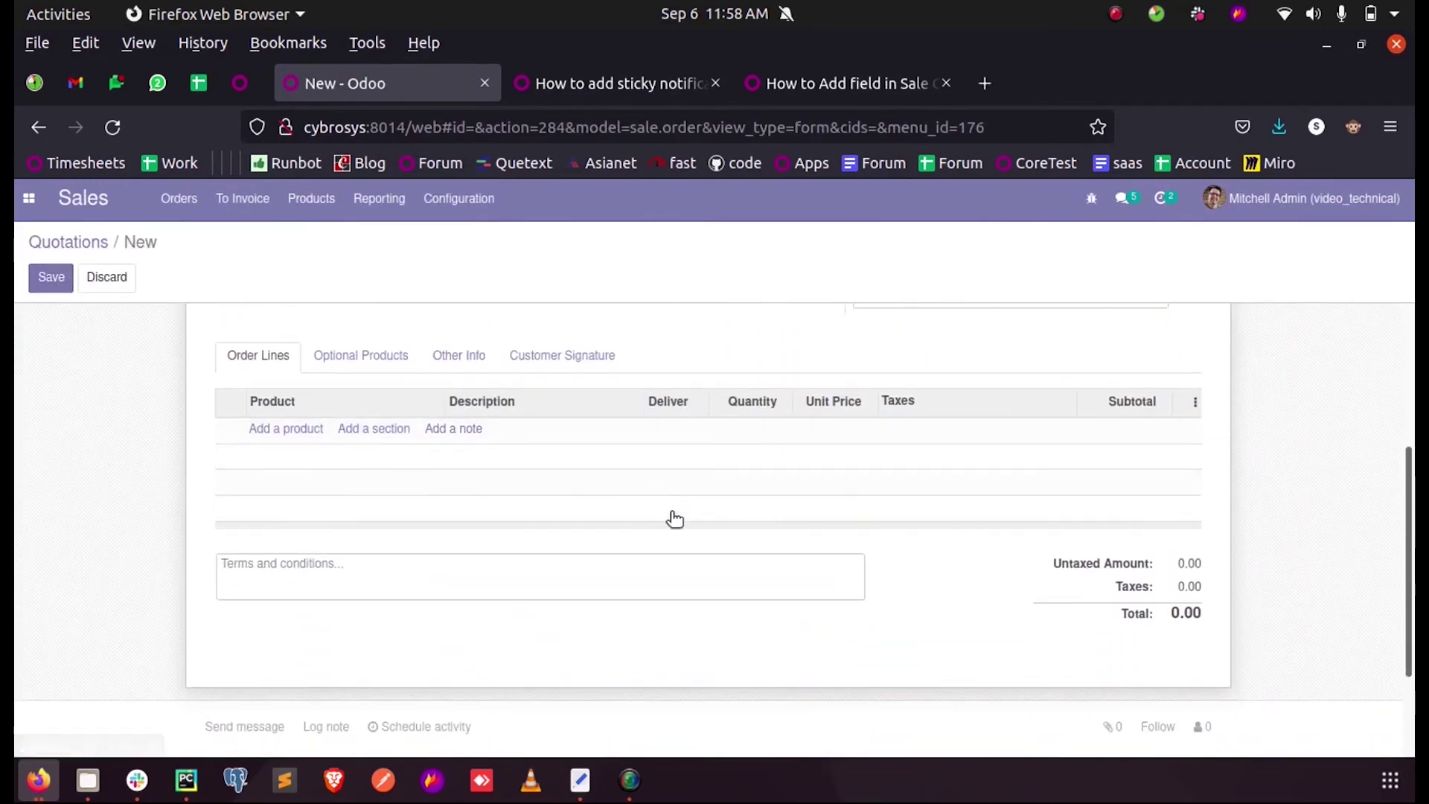
{"action": "left_click", "coordinate": [286, 431]}
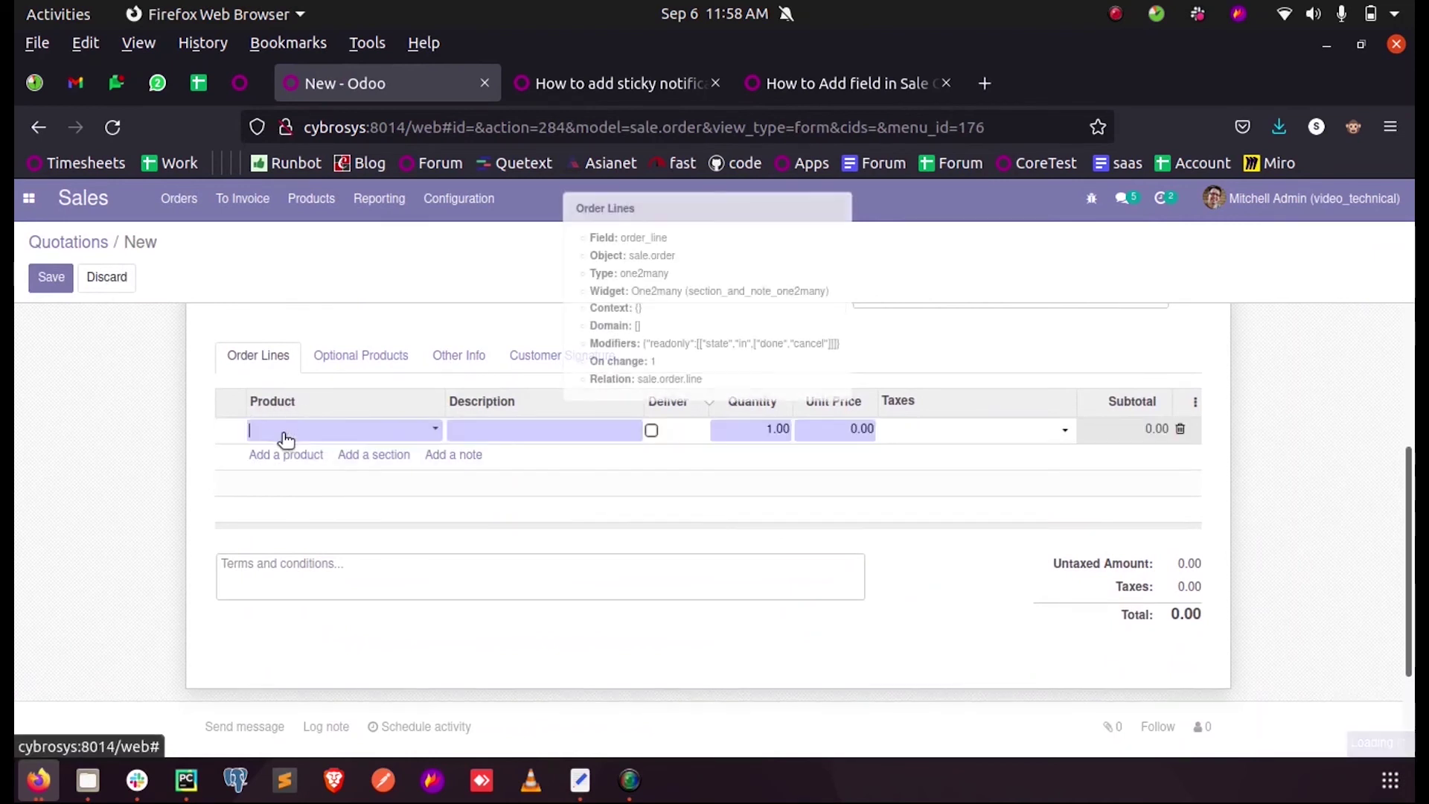
{"action": "left_click", "coordinate": [335, 456]}
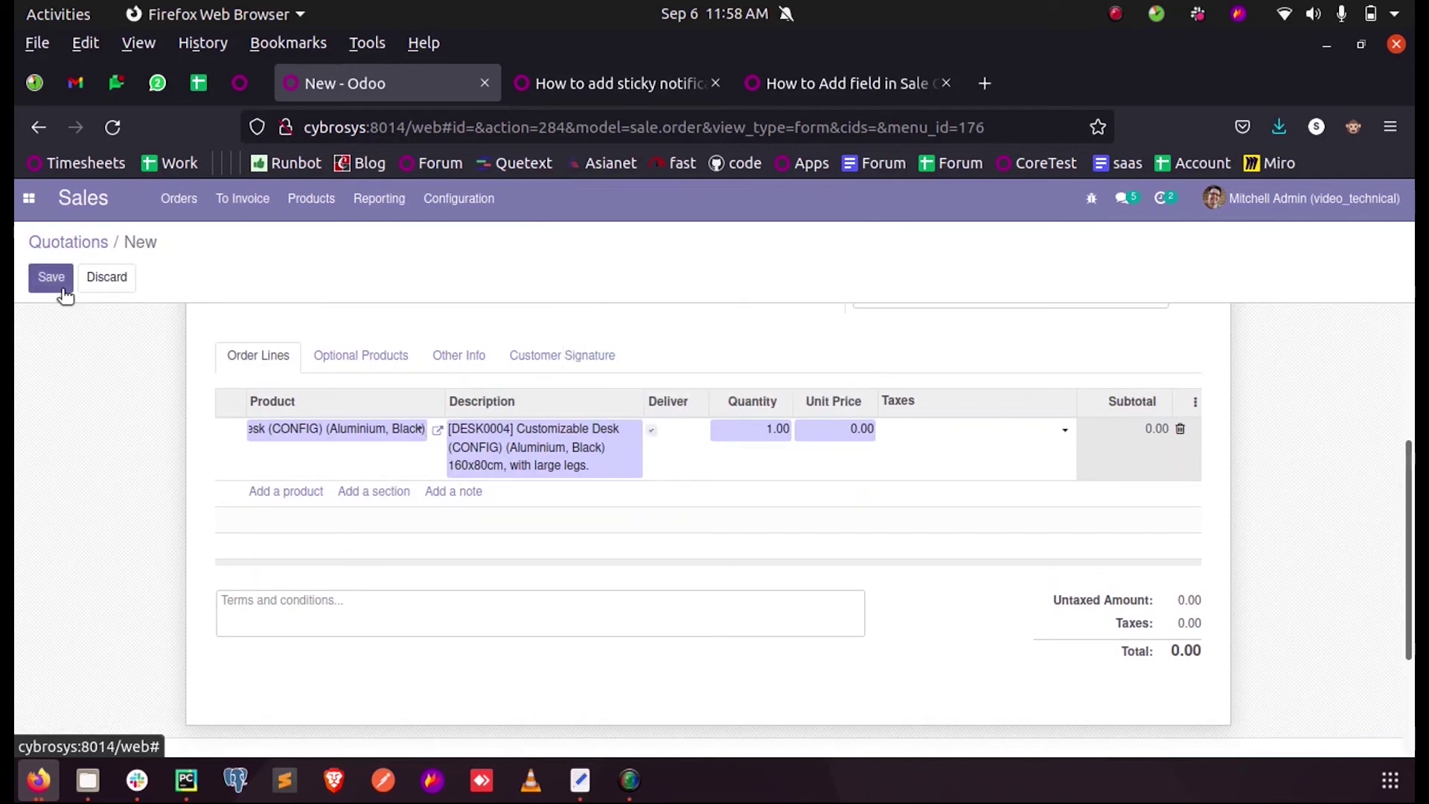
{"action": "scroll", "coordinate": [369, 532], "scroll_direction": "up", "scroll_amount": 3}
{"action": "scroll", "coordinate": [577, 622], "scroll_direction": "down", "scroll_amount": 2}
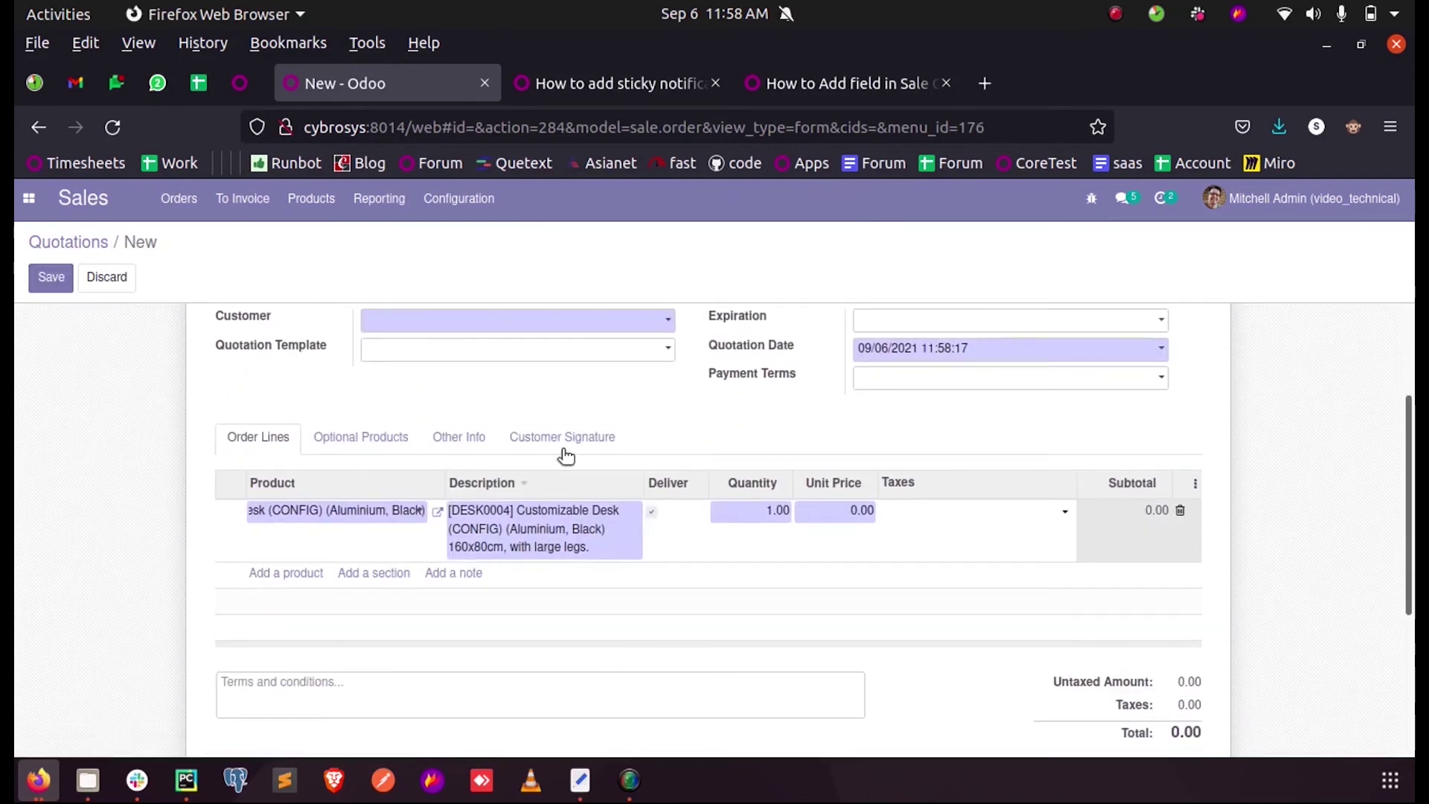